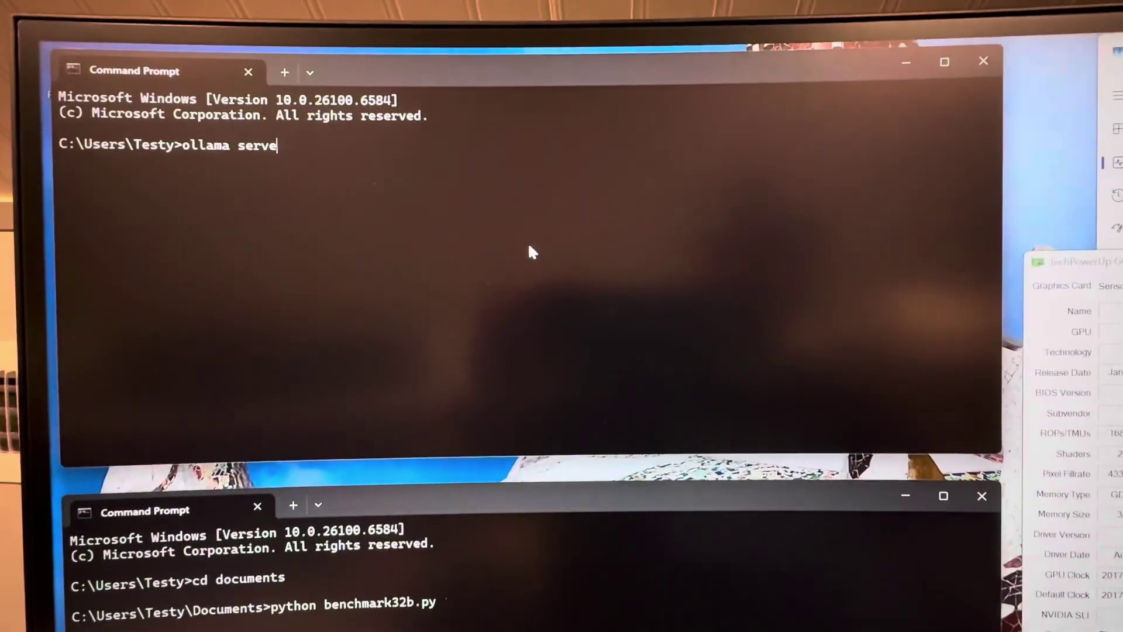
# - Start 'ollama serve' in the top terminal and run 'python benchmark32b.py' in the bottom one
pyautogui.press('Return')
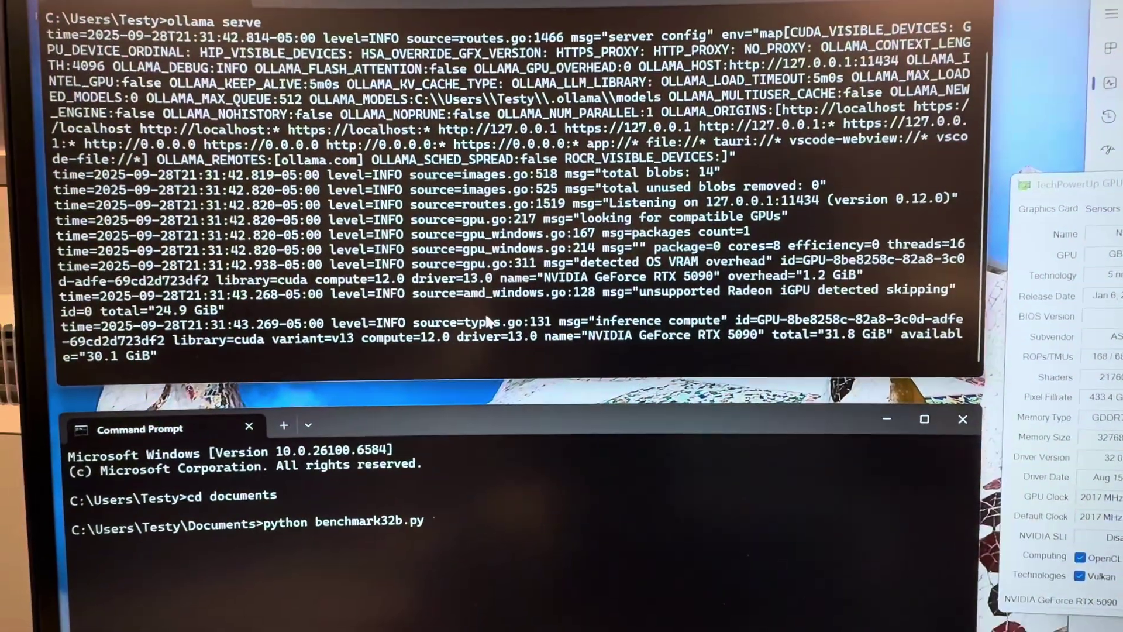
pyautogui.click(506, 414)
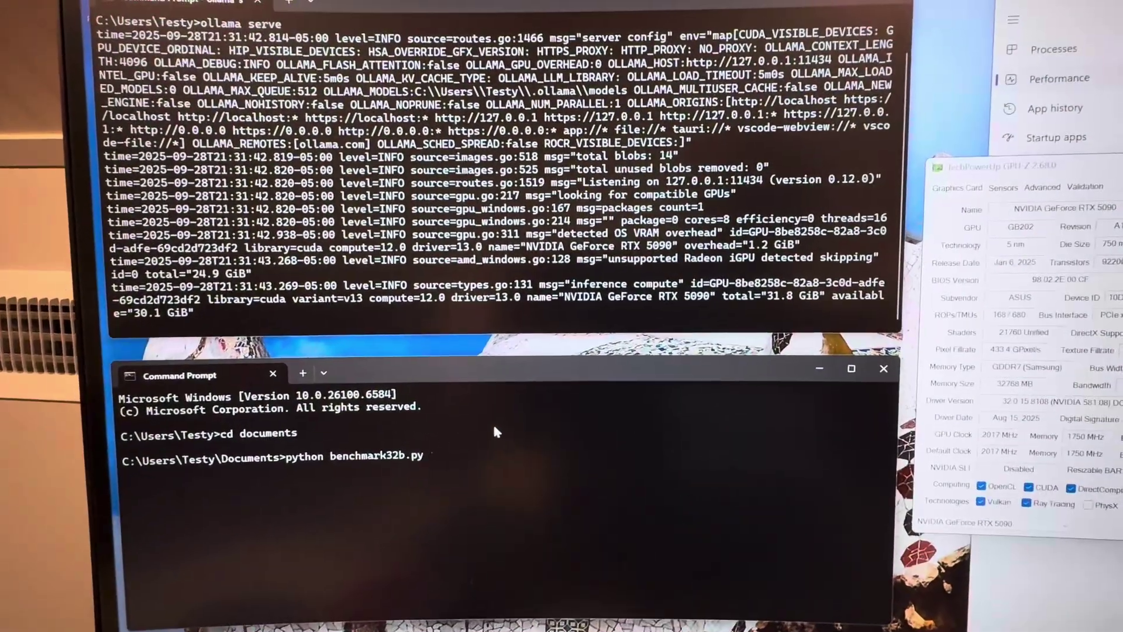
pyautogui.press('Return')
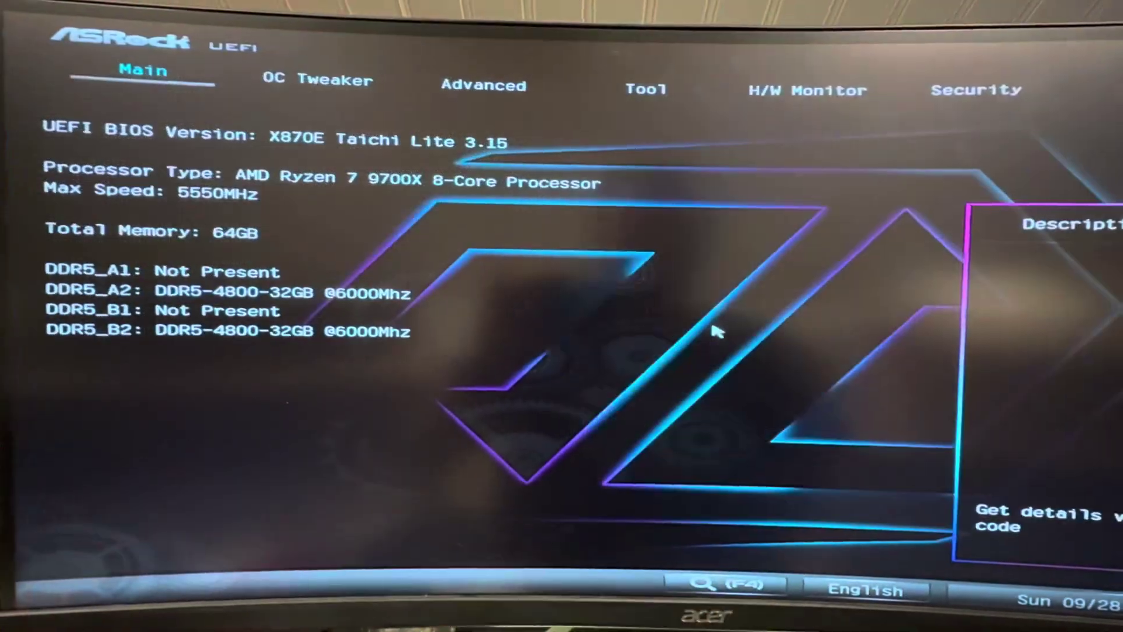
# - Navigate Advanced > AMD PBS > AMD Common Platform Module to reach the PCIe x16 Link Speed setting
pyautogui.press('Right')
pyautogui.press('Right')
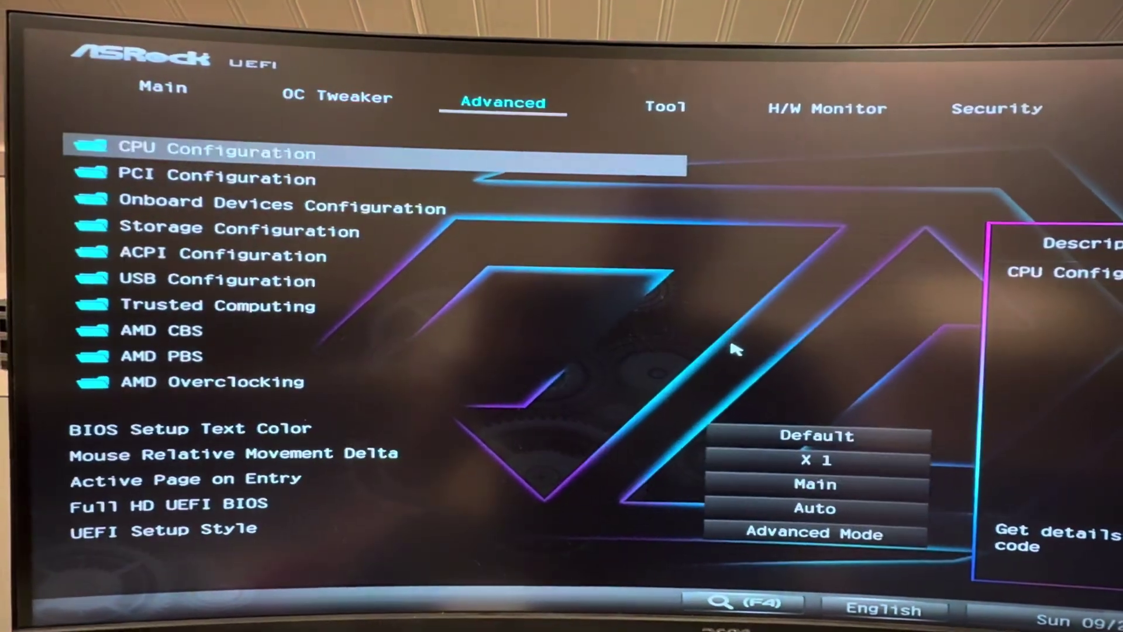
pyautogui.press('Down')
pyautogui.press('Down')
pyautogui.press('Return')
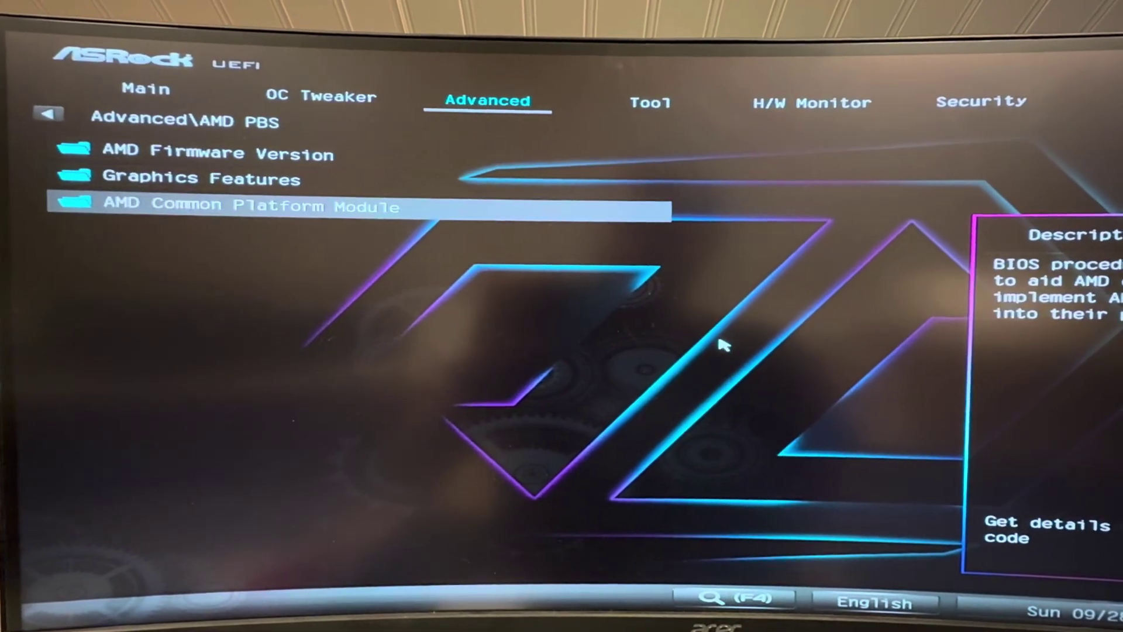
pyautogui.press('Return')
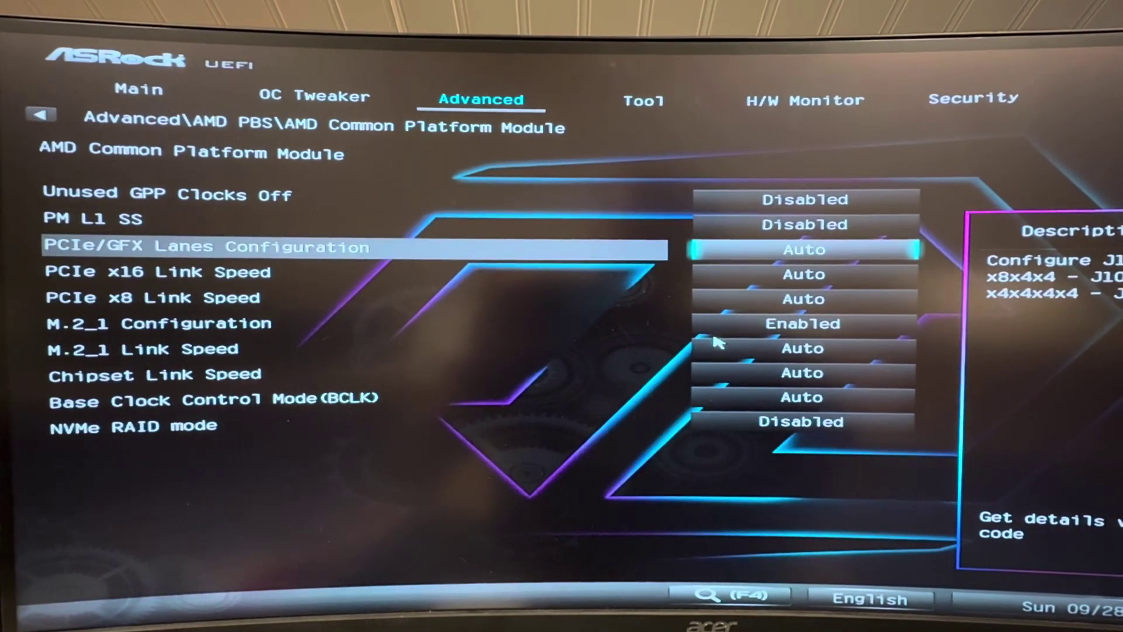
pyautogui.press('Down')
pyautogui.press('Left')
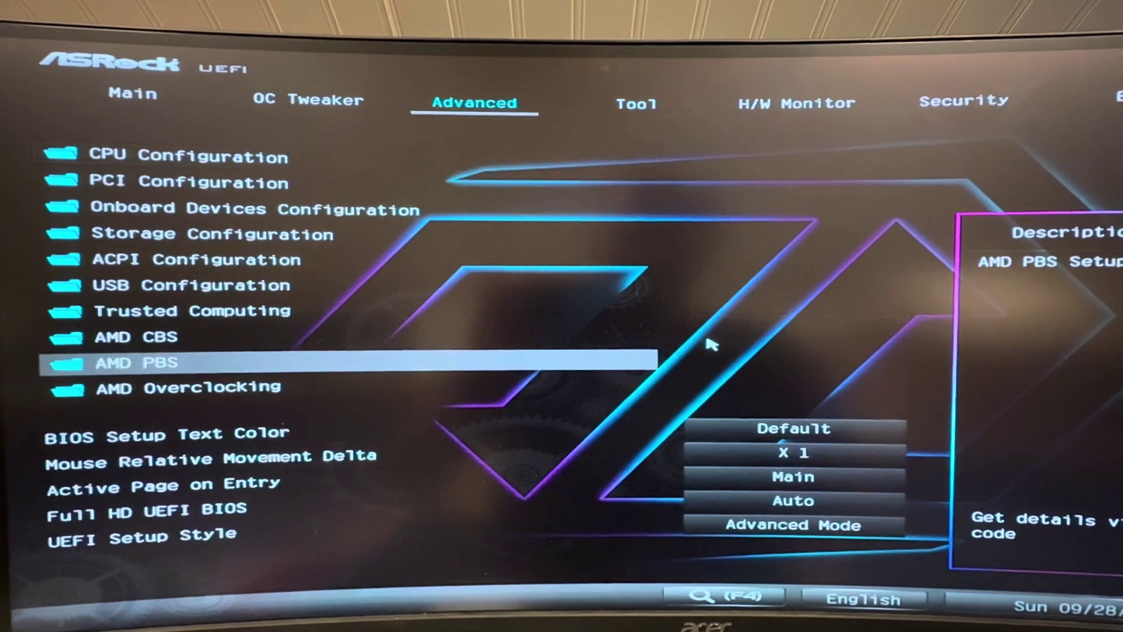
pyautogui.press('Return')
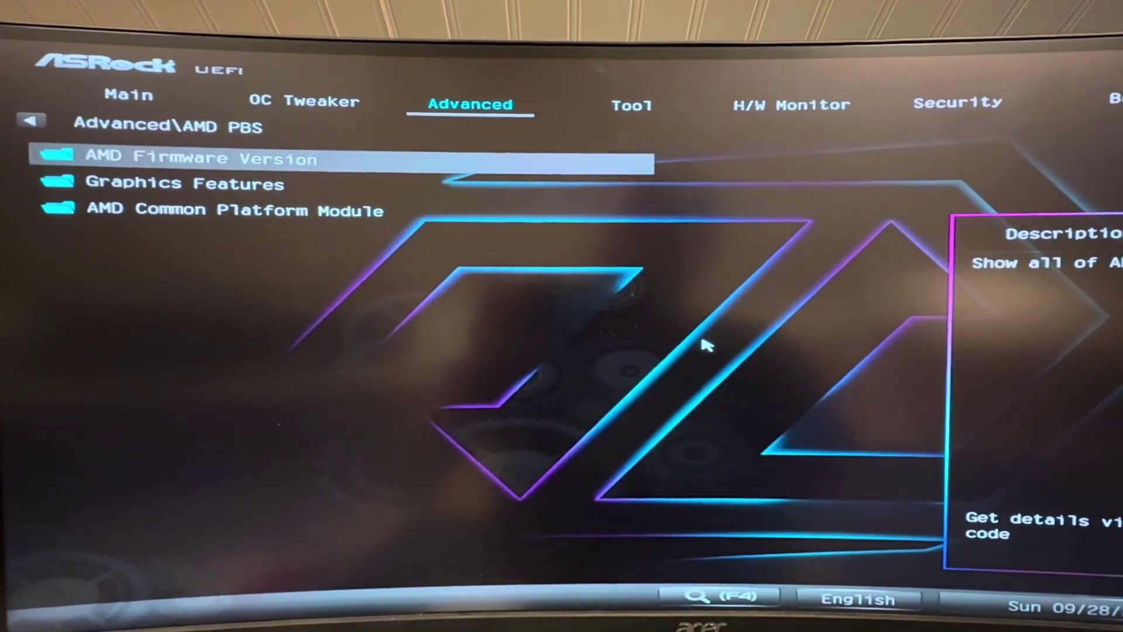
pyautogui.press('Down')
pyautogui.press('Down')
pyautogui.press('Down')
pyautogui.press('Down')
pyautogui.press('Down')
# - Change PCIe x16 Link Speed to Gen3 and confirm it
pyautogui.press('Return')
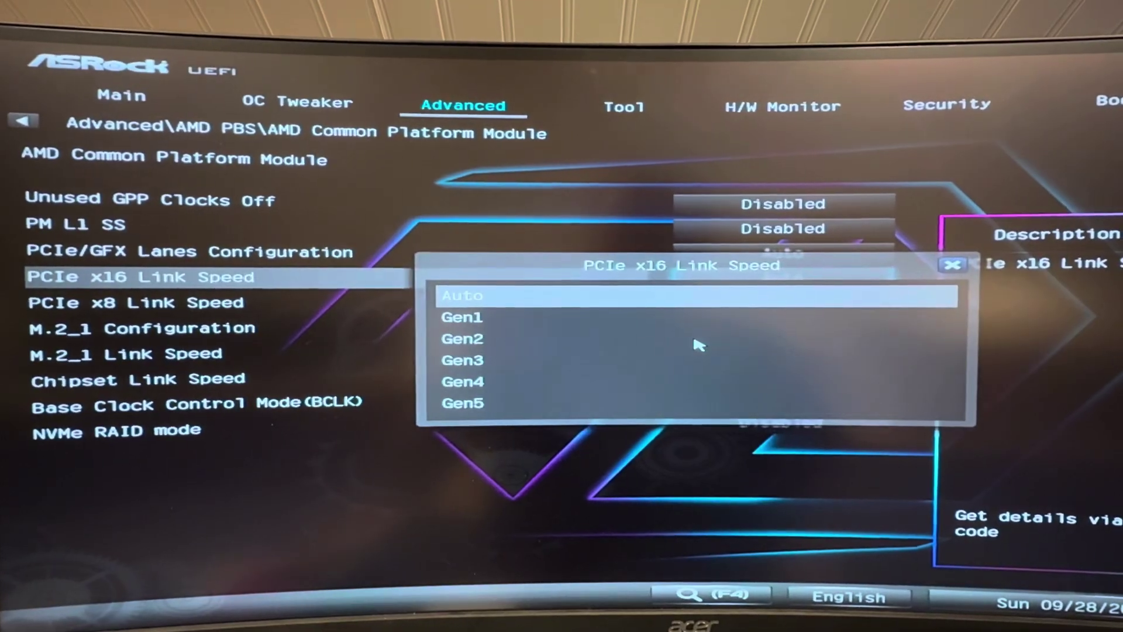
pyautogui.press('Down')
pyautogui.press('Down')
pyautogui.press('Down')
pyautogui.press('Return')
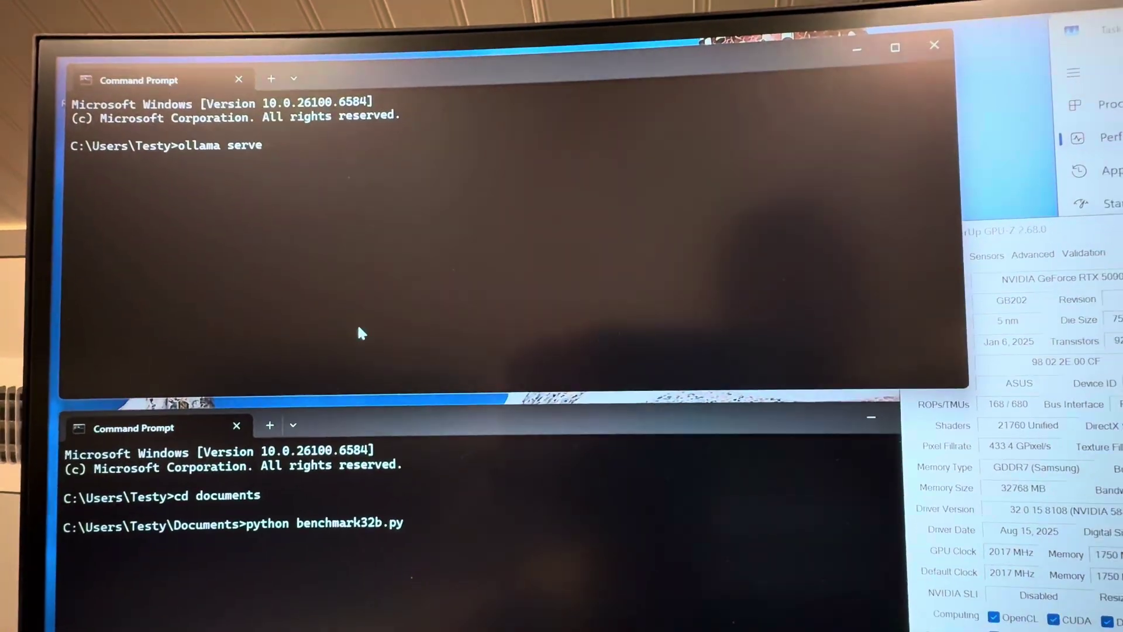
# - Restart 'ollama serve' and rerun 'python benchmark32b.py' after the Gen3 link-speed change
pyautogui.press('Return')
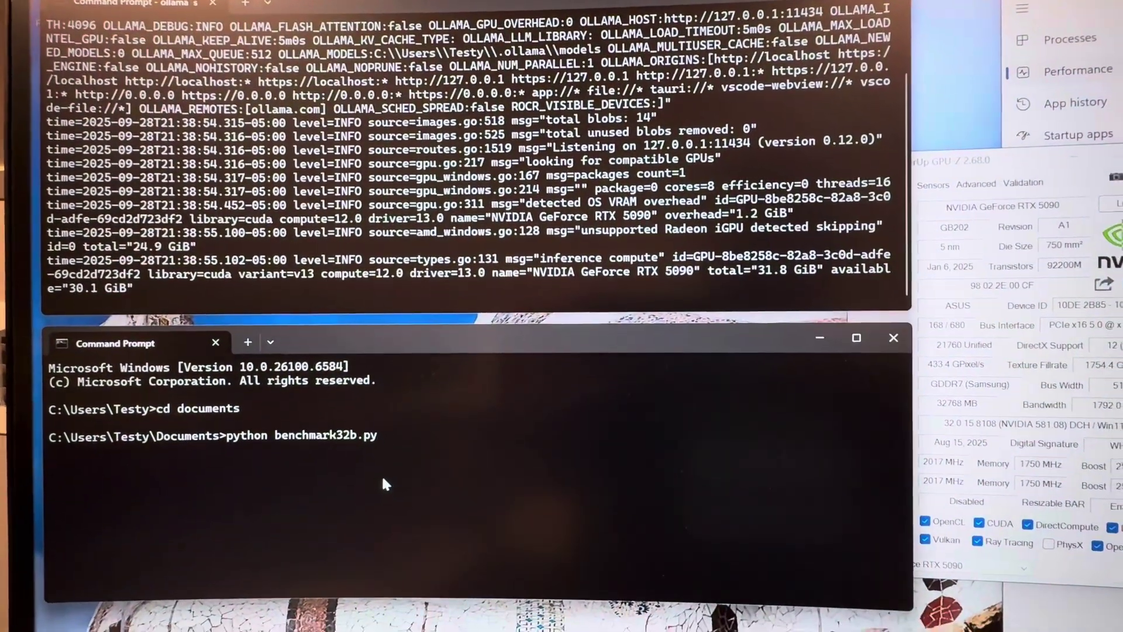
pyautogui.press('Return')
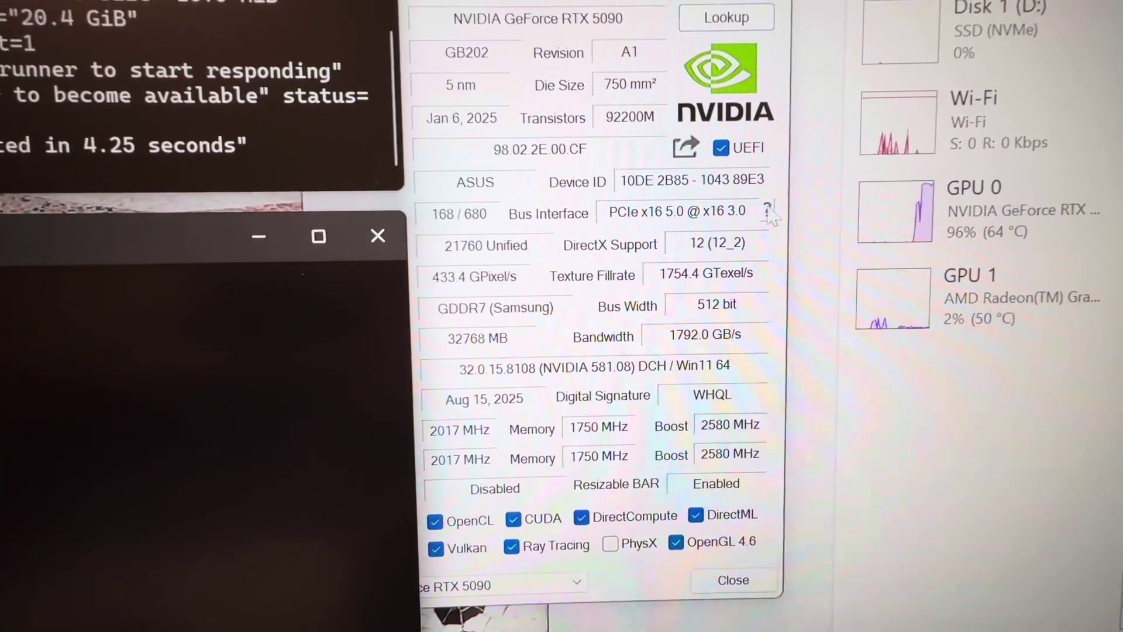
# - Bring GPU-Z forward showing Bus Interface x16 3.0, view the '?' render-test help, then dismiss it
pyautogui.click(746, 218)
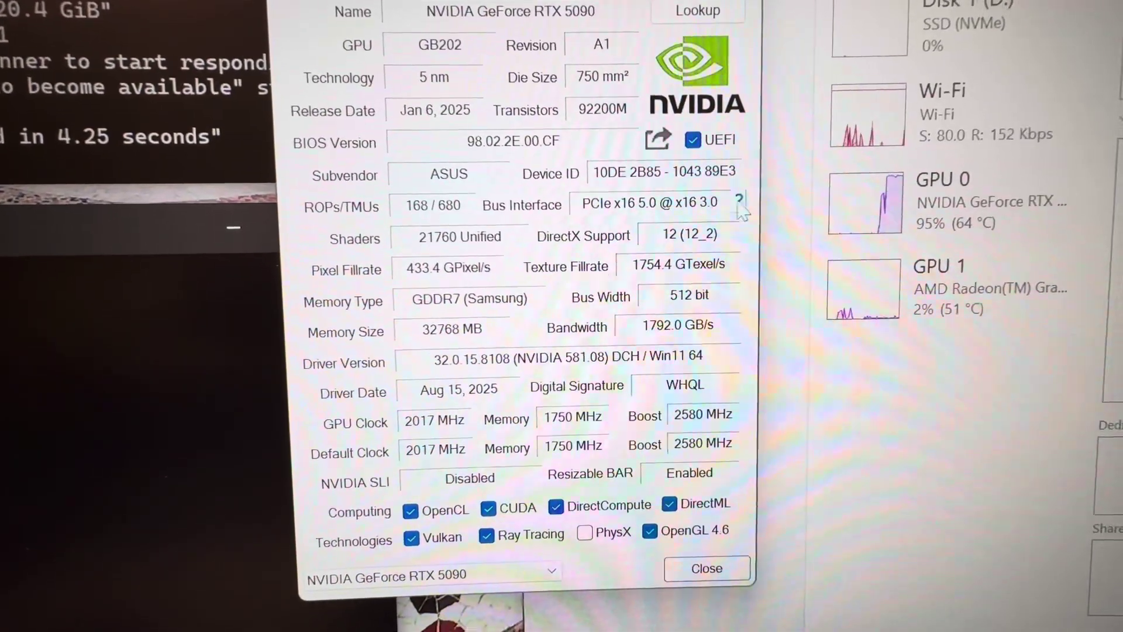
pyautogui.click(755, 201)
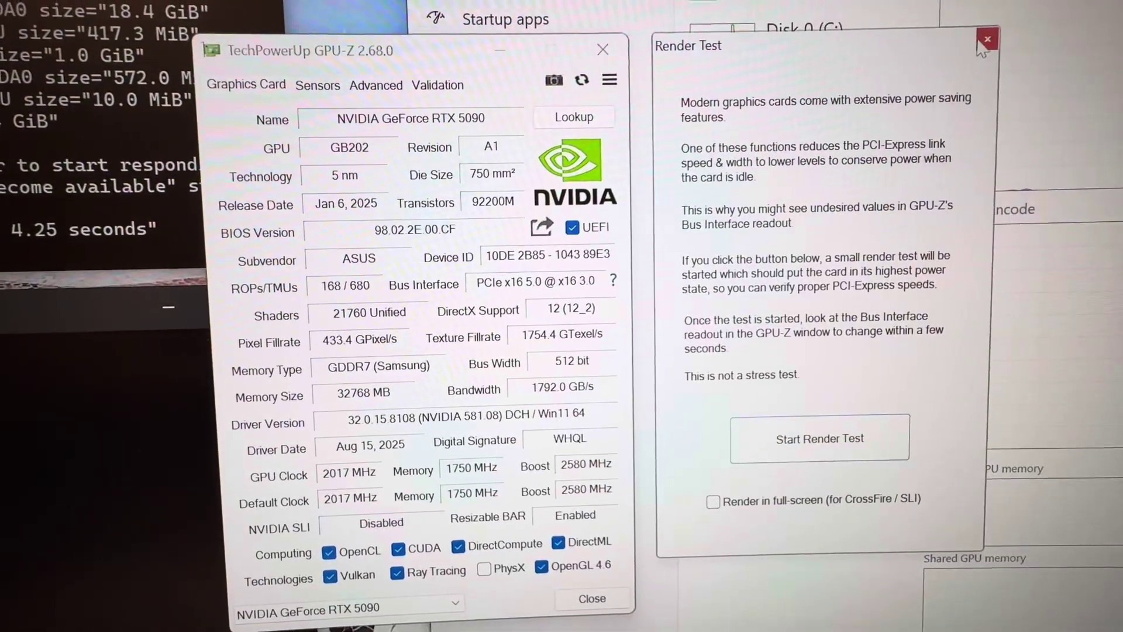
pyautogui.click(1002, 36)
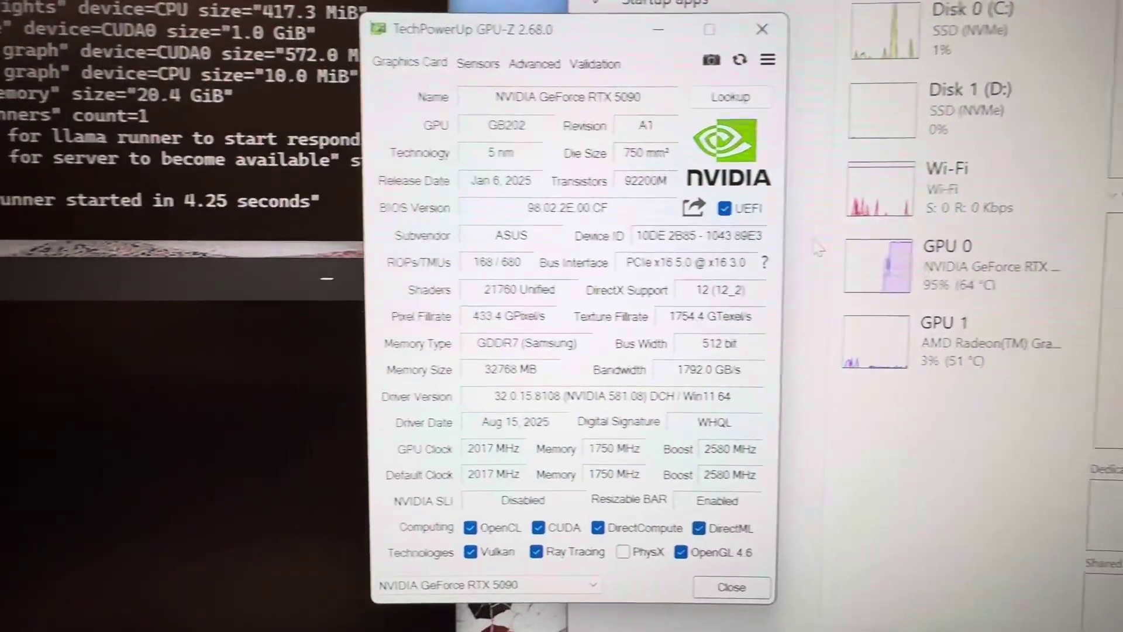